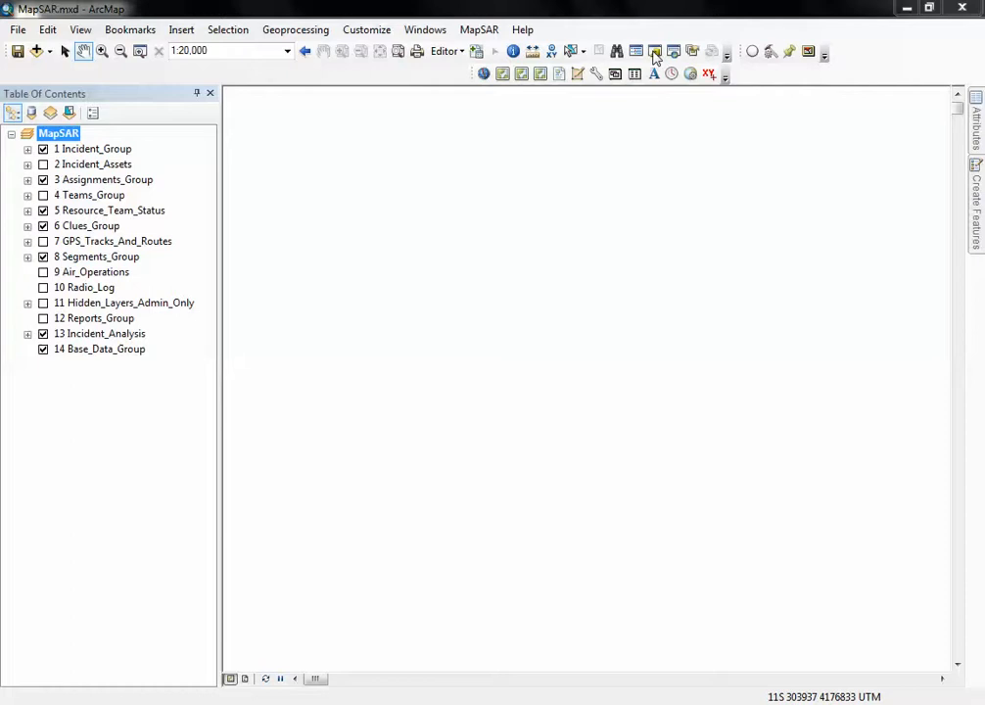
Open the Catalog and check the MapSAR_Training home folder and the existing folder connections
left_click(655, 51)
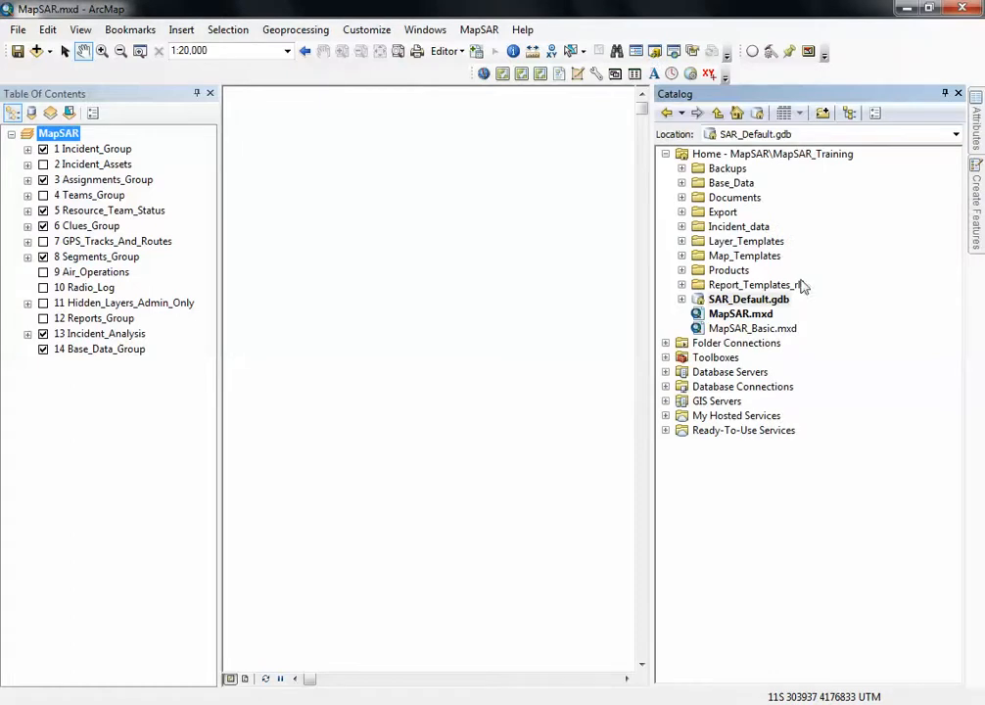
left_click(829, 158)
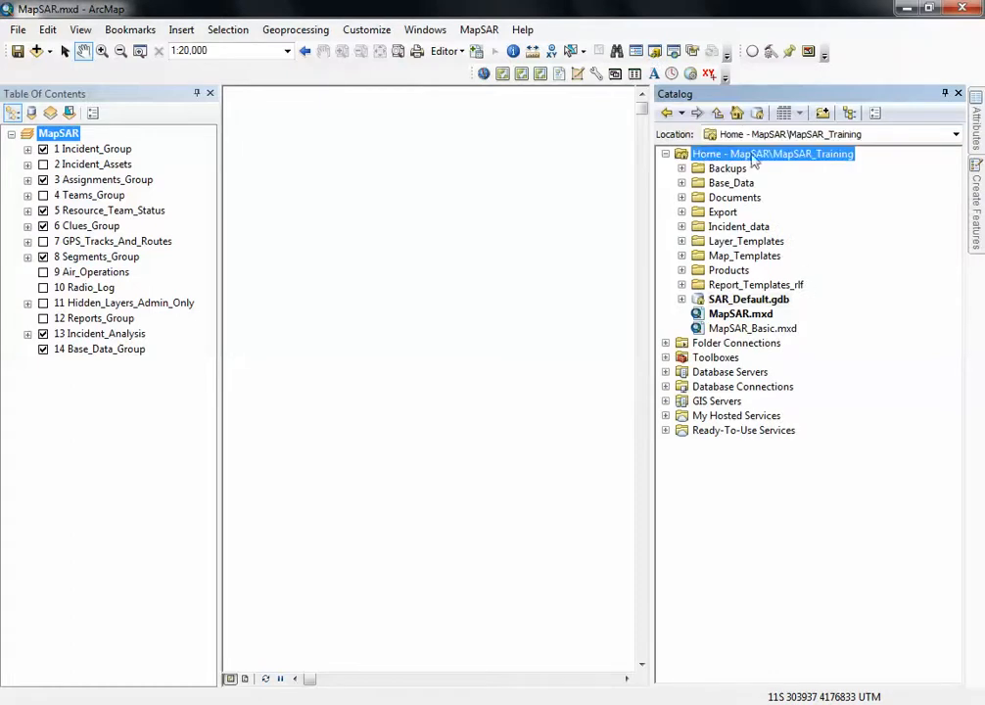
left_click(667, 154)
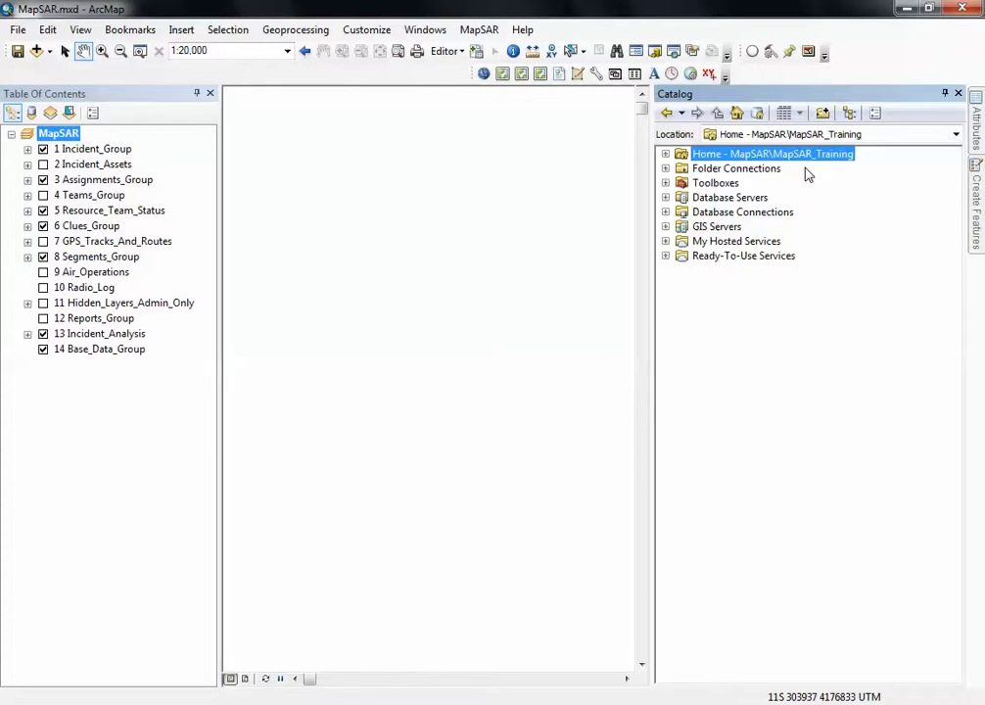
left_click(666, 170)
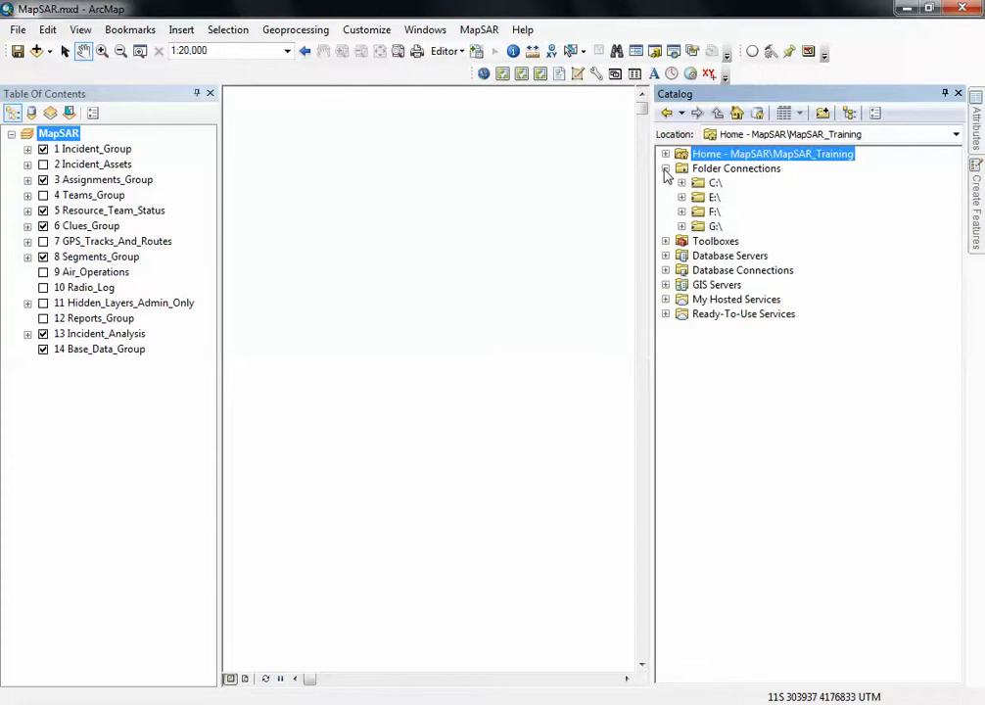
left_click(666, 169)
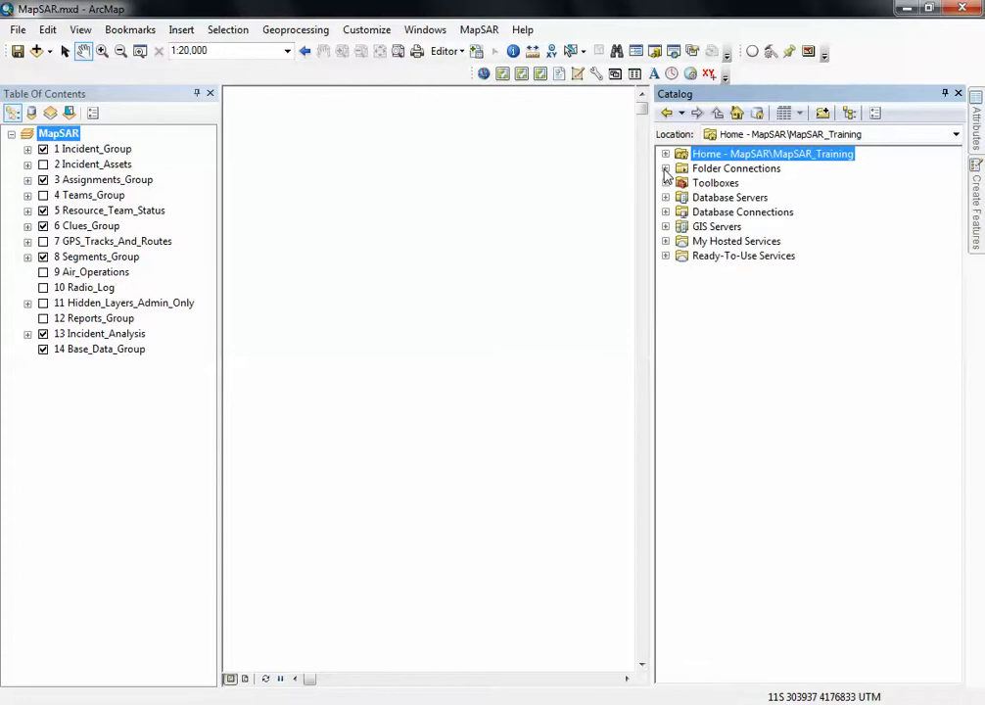
Connect the Catalog to the MapSAR_Training folder inside the desktop's MapSAR folder
left_click(822, 114)
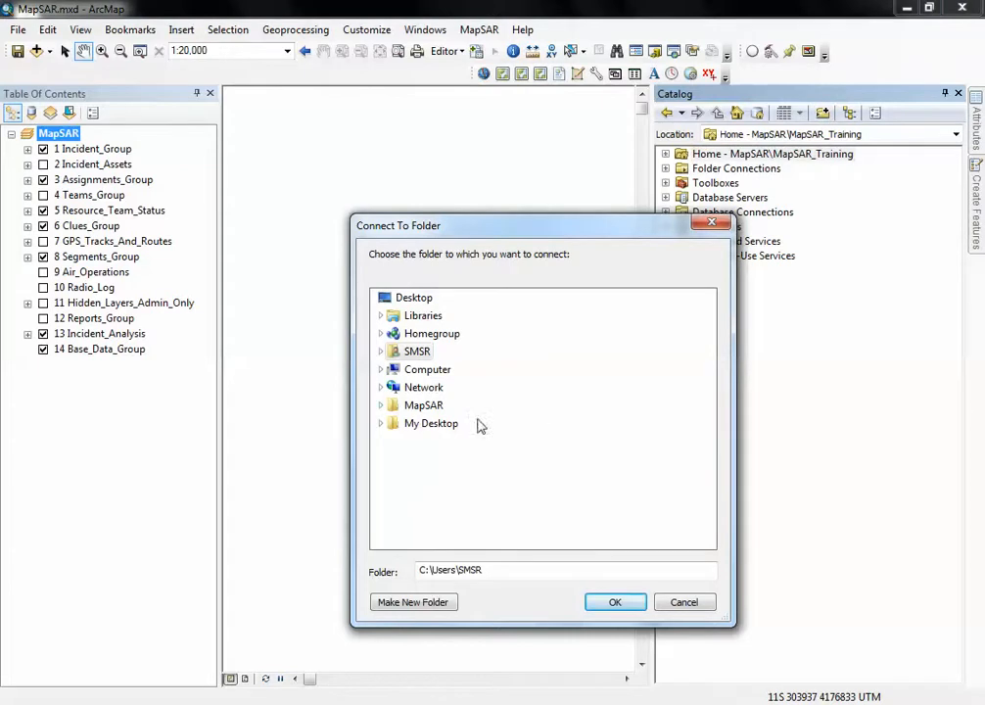
left_click(381, 405)
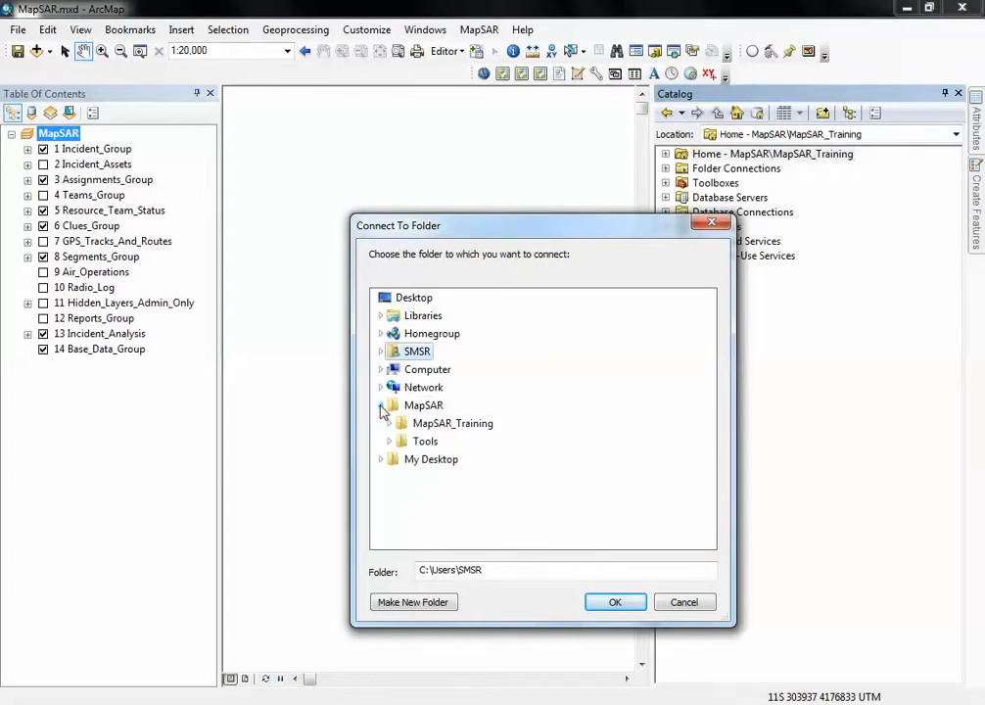
double_click(447, 425)
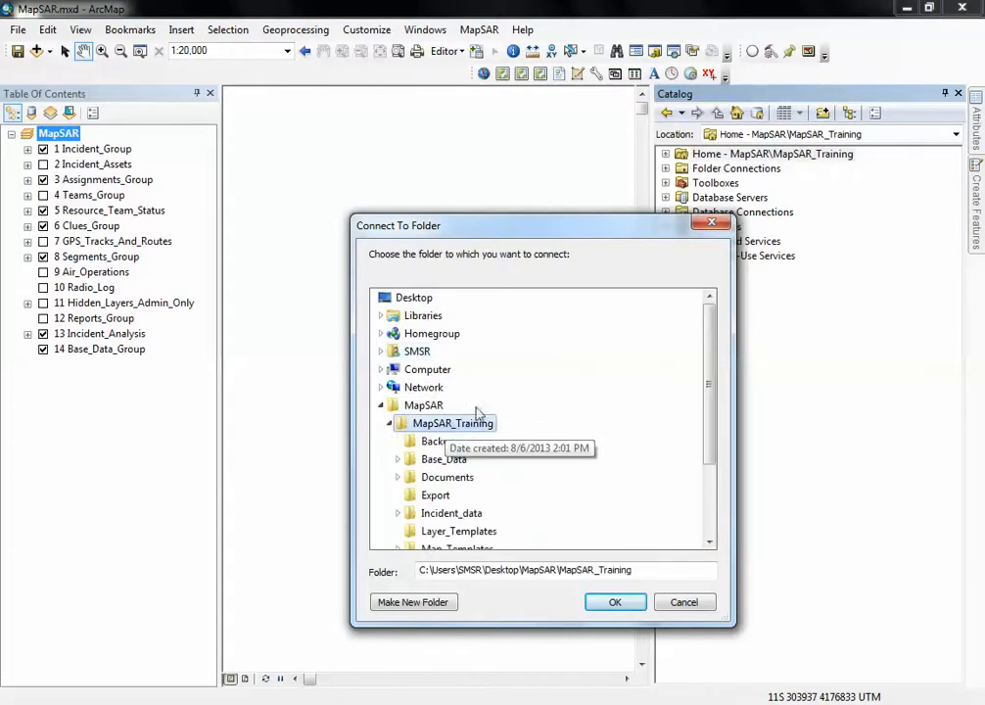
left_click(613, 604)
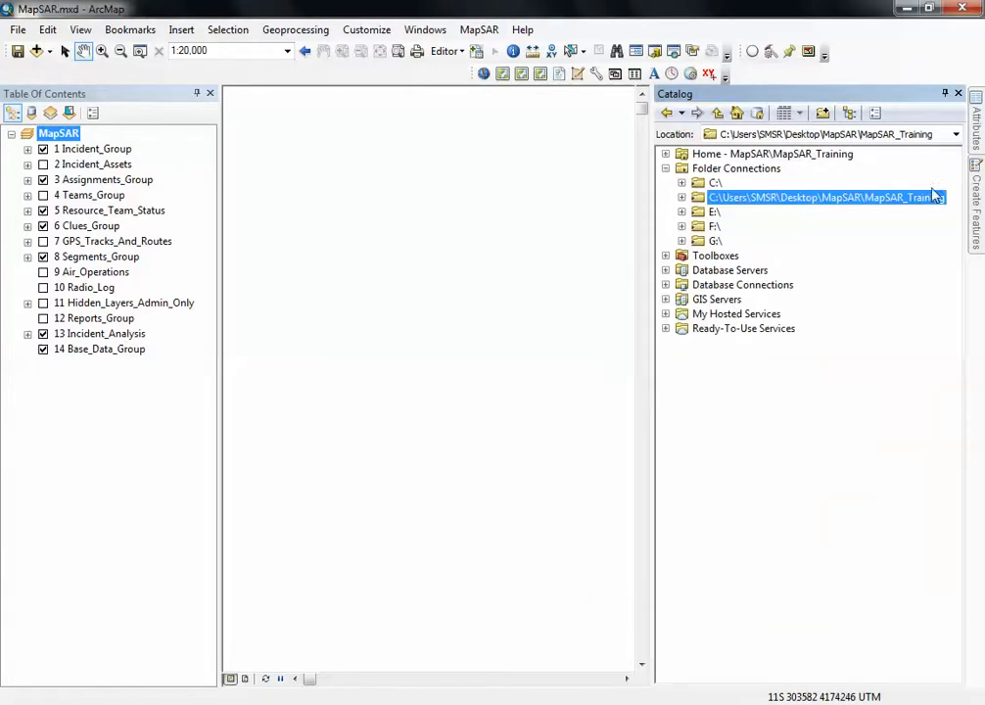
Browse the new MapSAR_Training connection down to the layer packages in Base_Data's topo_maps folder
left_click(683, 198)
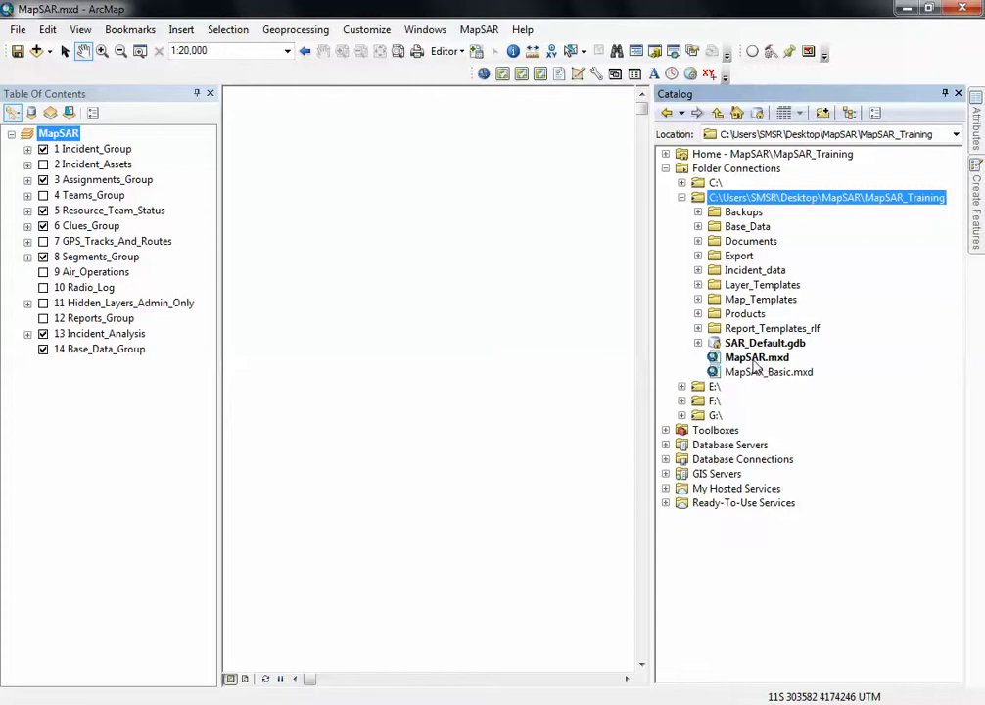
left_click(698, 226)
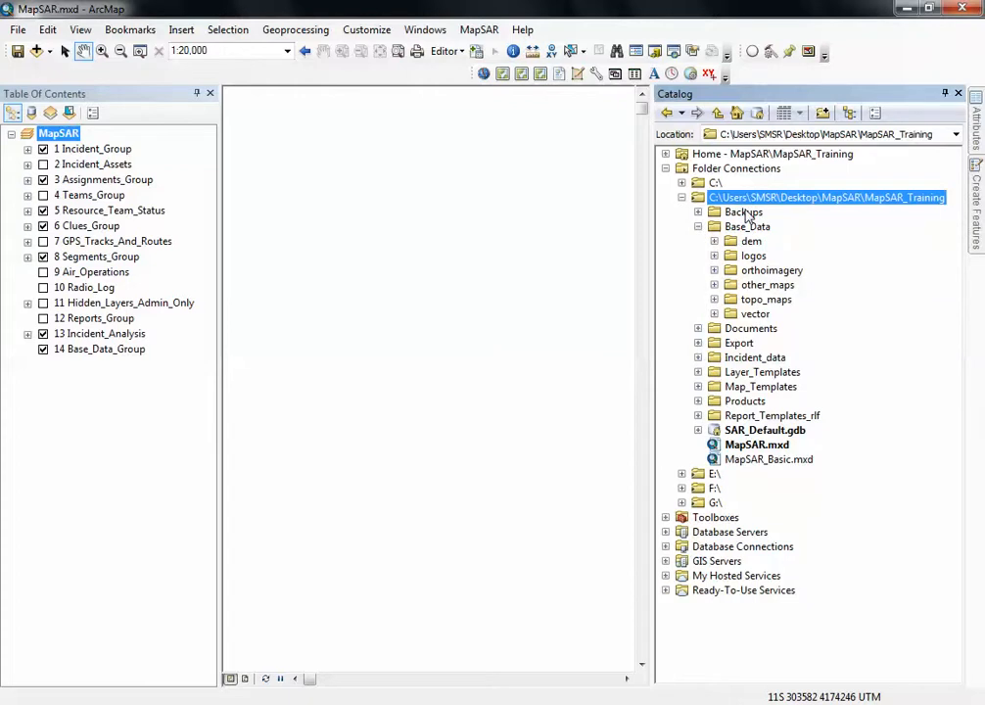
left_click(715, 299)
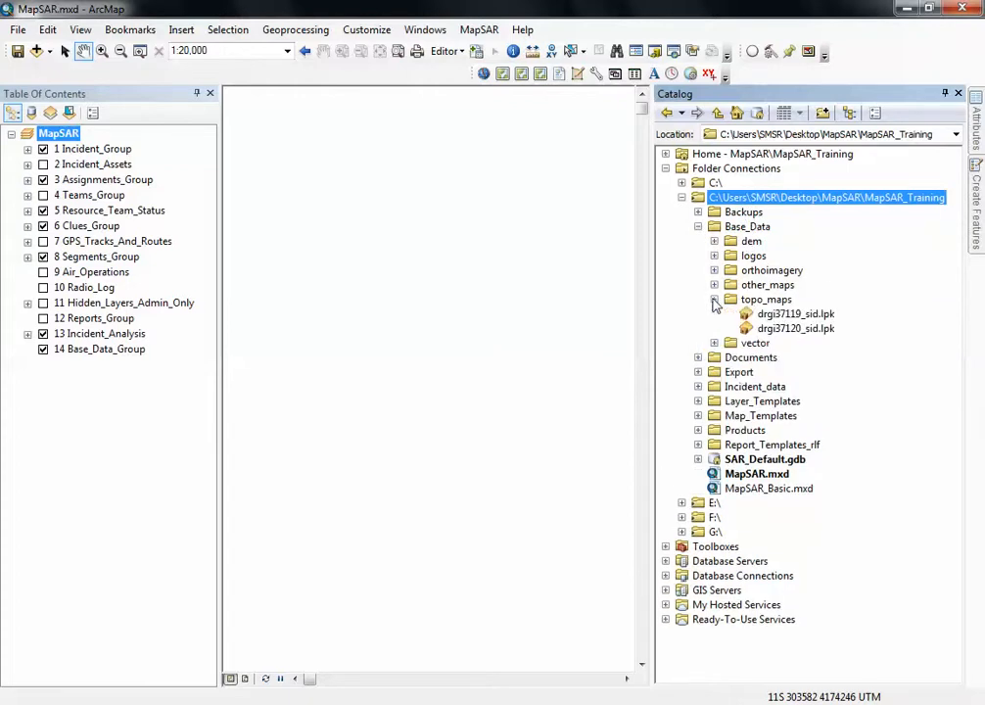
left_click(783, 314)
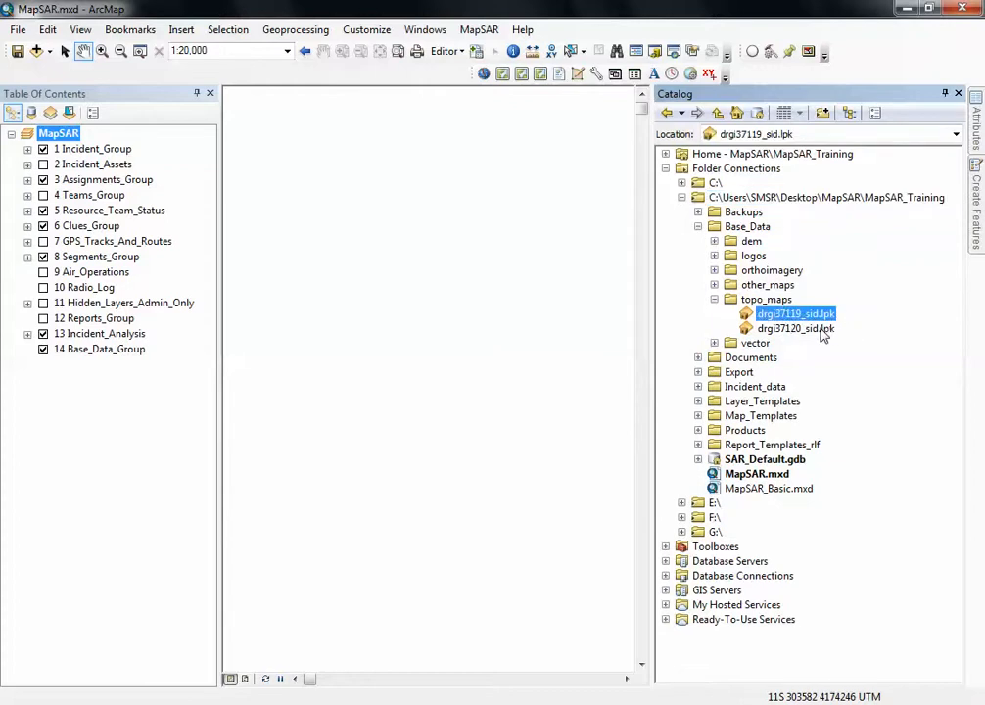
left_click(822, 328)
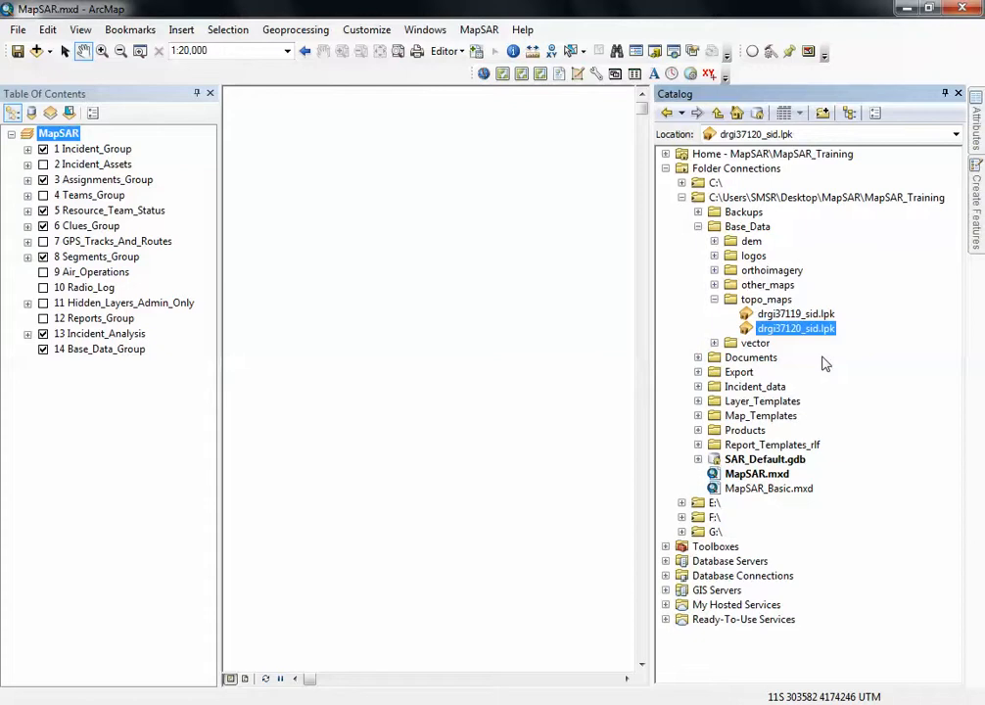
Add the drgi37119_sid.lpk layer package to the 14 Base_Data_Group layer group
left_click(796, 315)
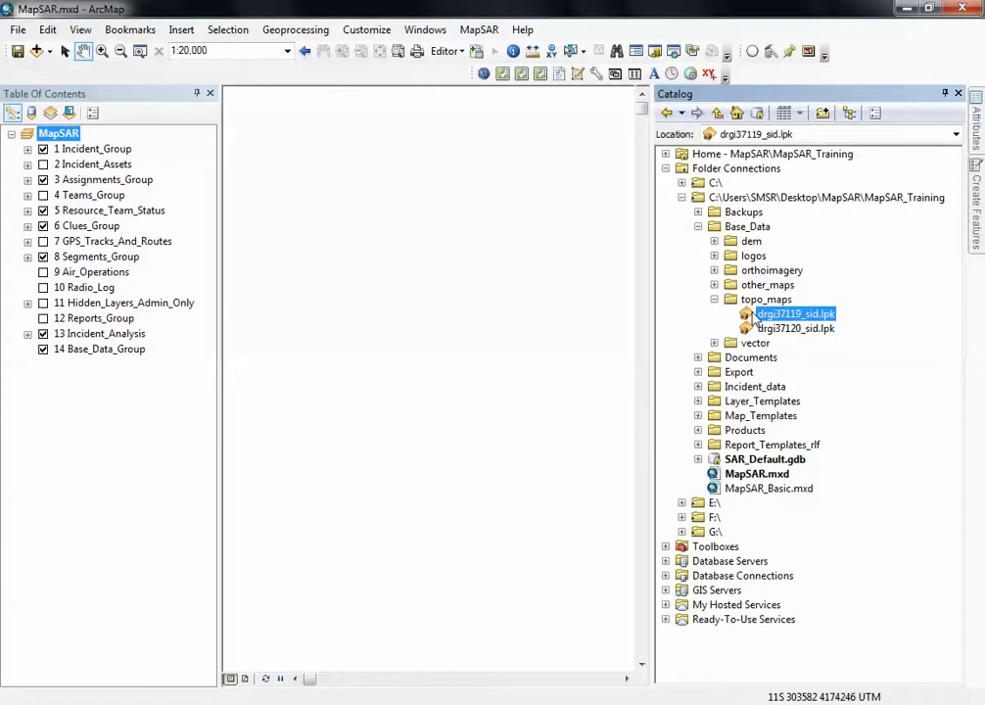
left_click_drag(746, 318, 519, 315)
left_click_drag(520, 315, 555, 354)
left_click_drag(555, 355, 181, 360)
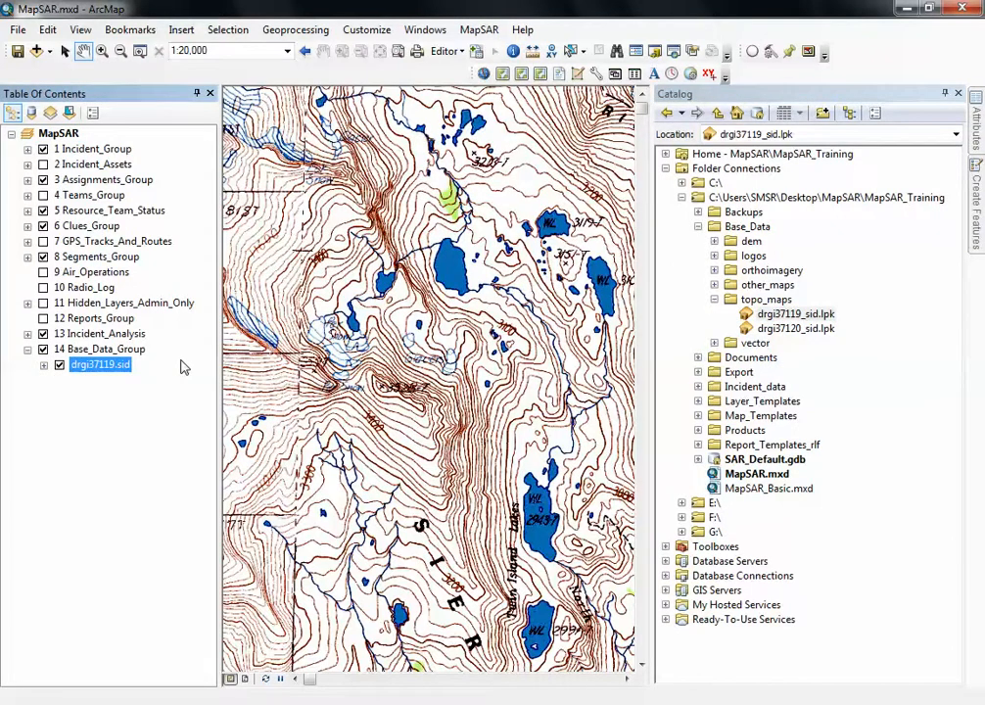
Collapse and re-expand 14 Base_Data_Group, and switch its visibility off and back on
left_click(27, 349)
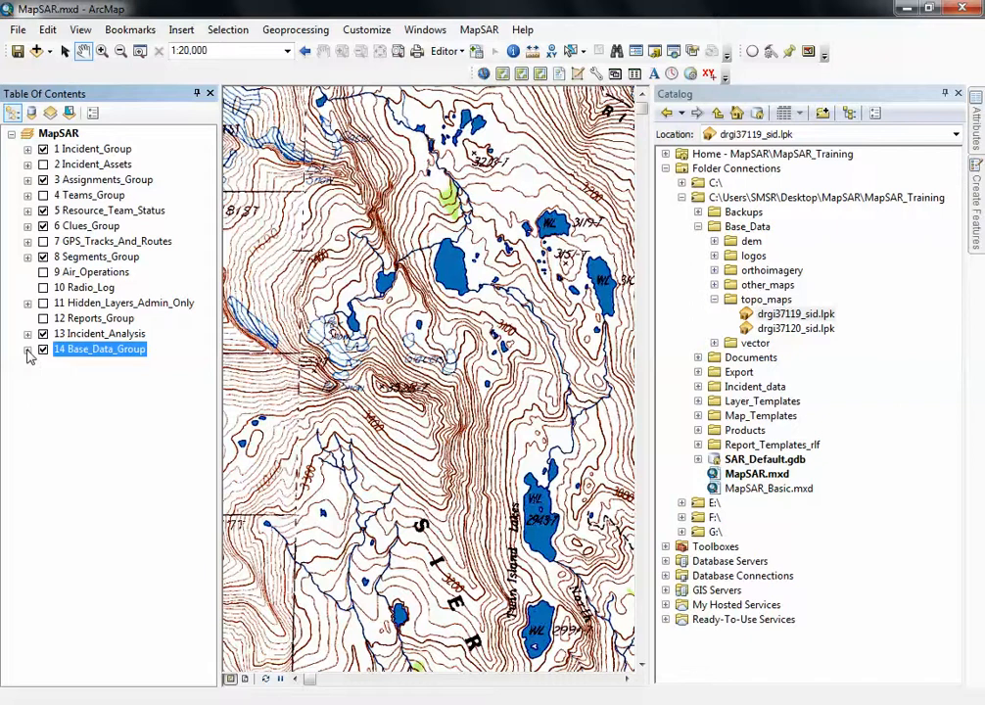
left_click(27, 349)
left_click(27, 349)
left_click(28, 350)
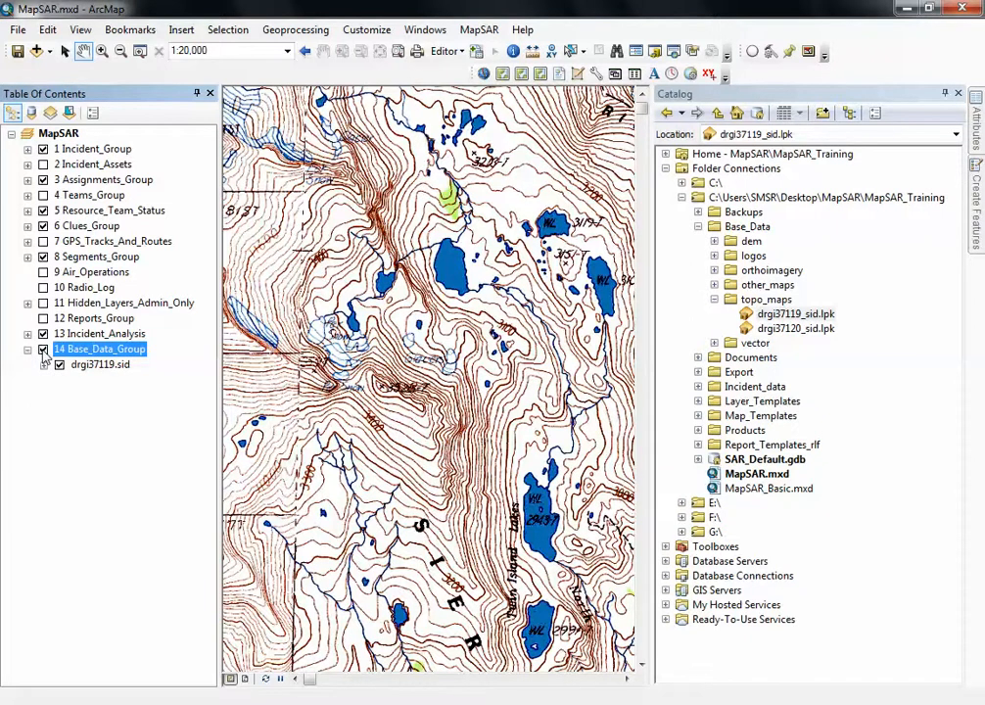
left_click(43, 351)
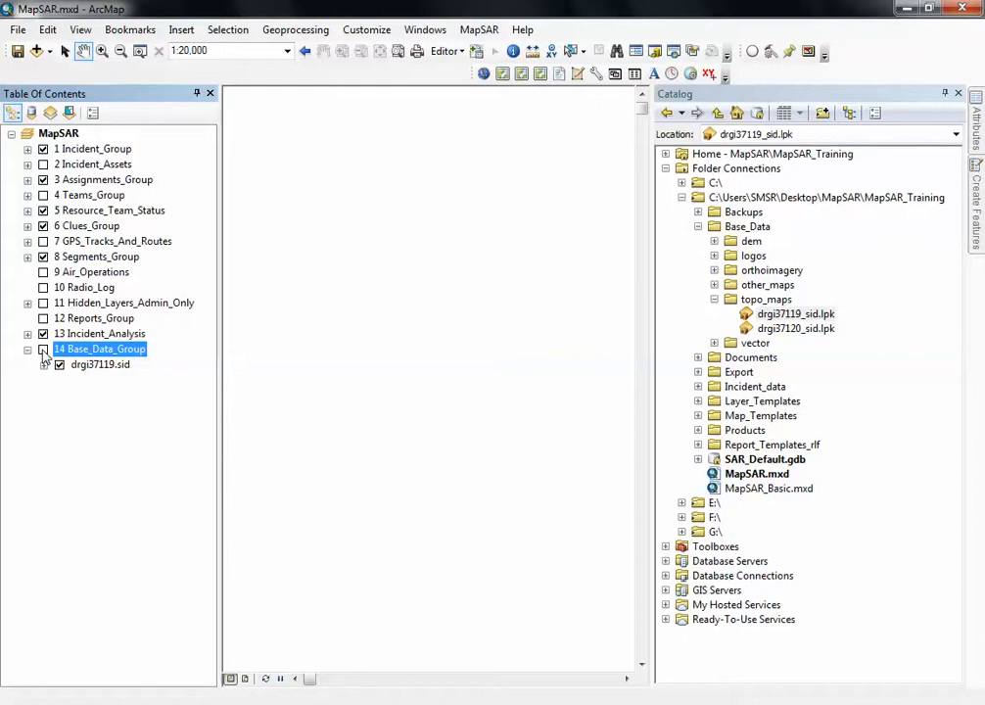
left_click(44, 349)
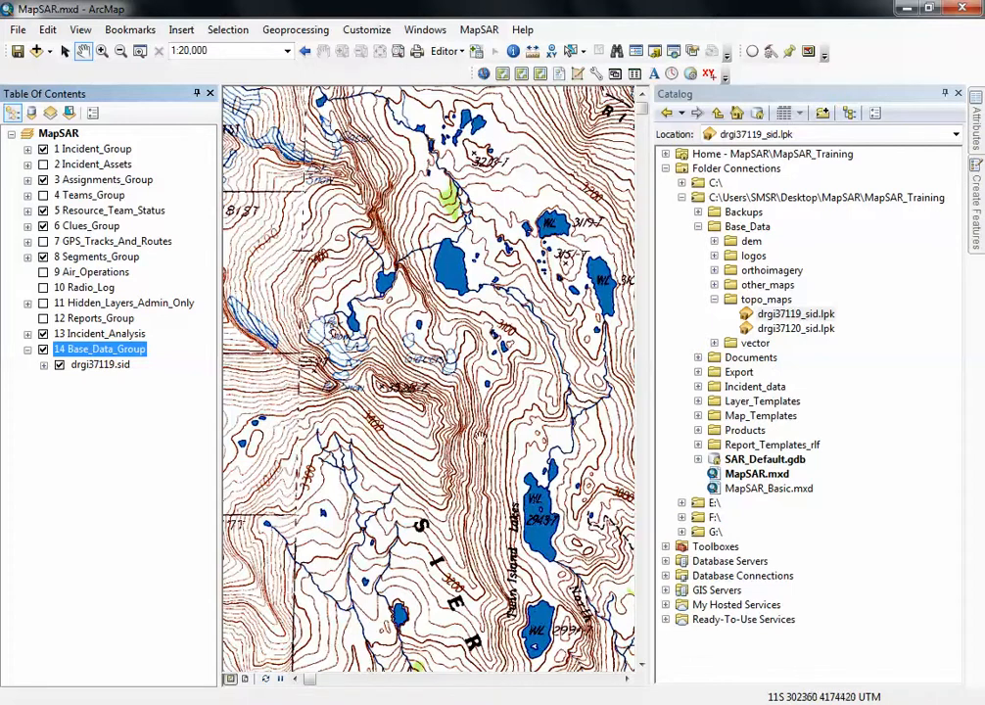
Collapse the topo_maps folder and close the Catalog
left_click(713, 298)
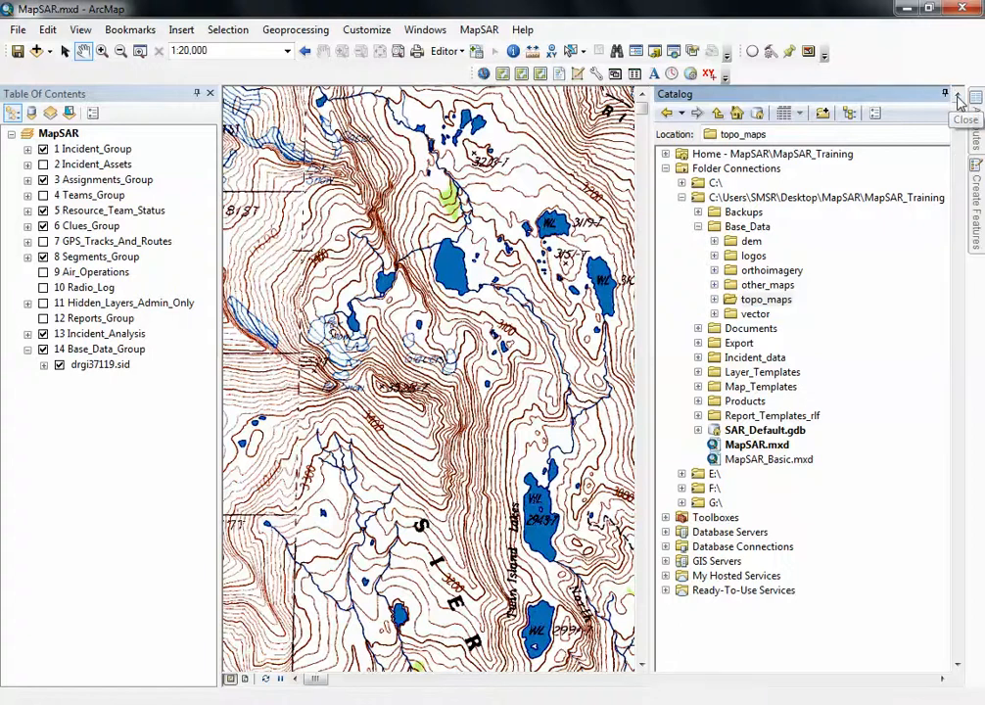
left_click(958, 94)
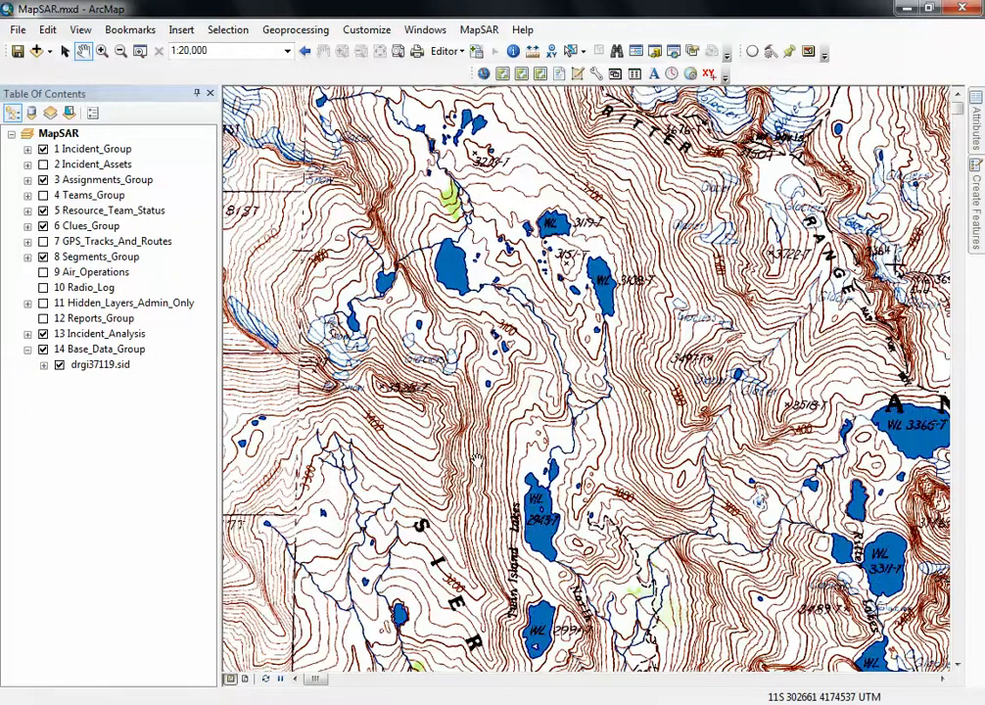
left_click_drag(654, 579, 629, 359)
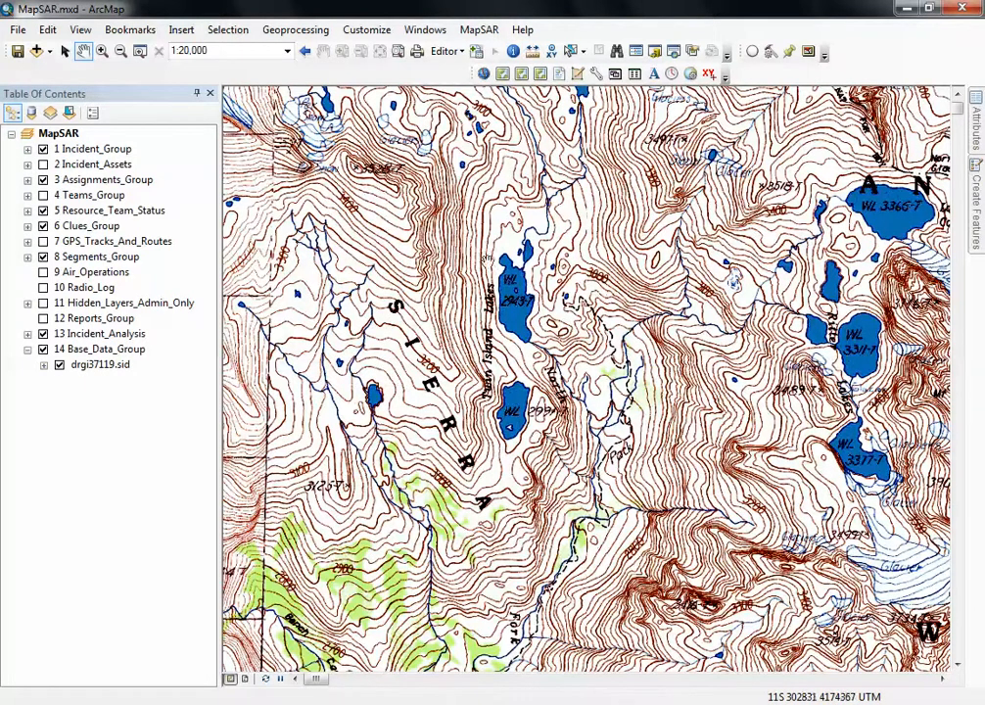
Start editing the Incident Information and set the start date to 8/11/2013 11:42:03 AM
left_click(690, 75)
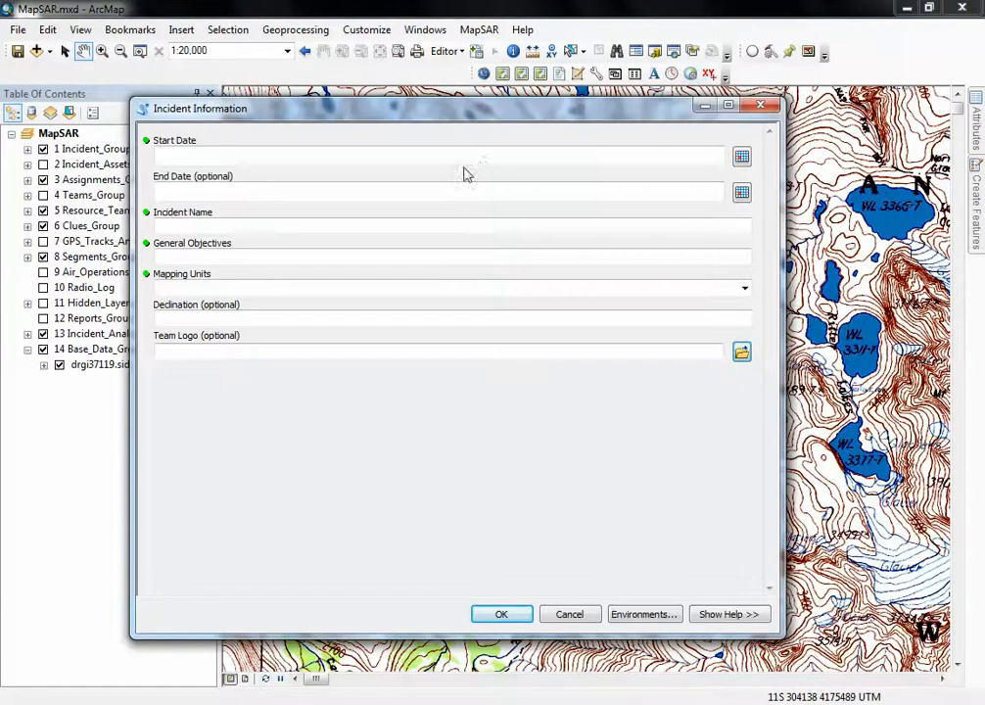
left_click_drag(472, 110, 538, 99)
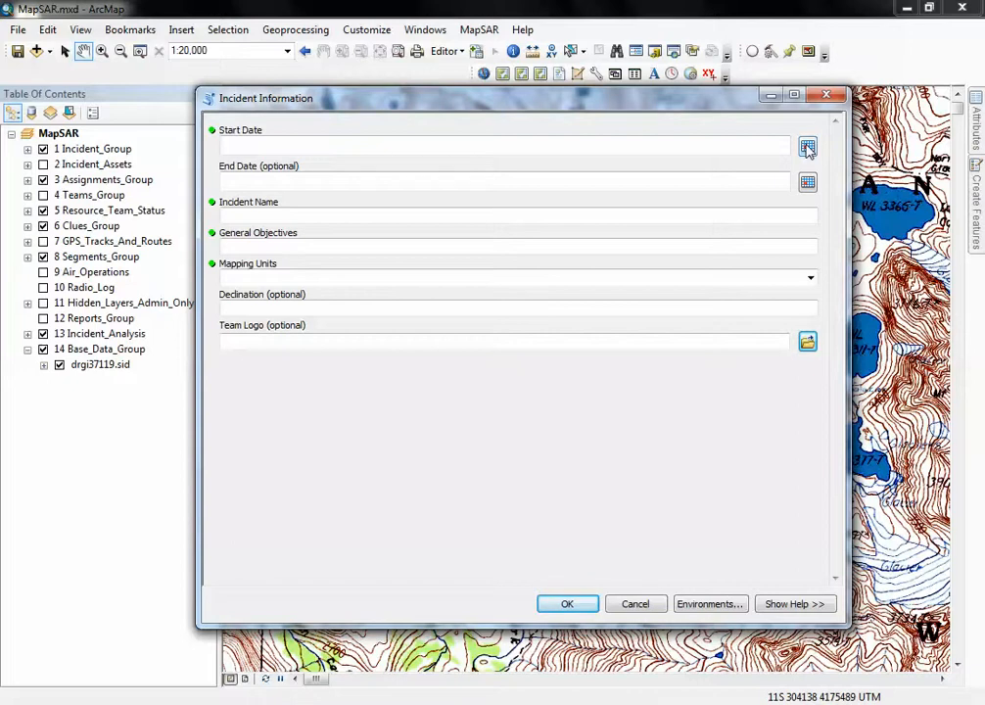
left_click(807, 146)
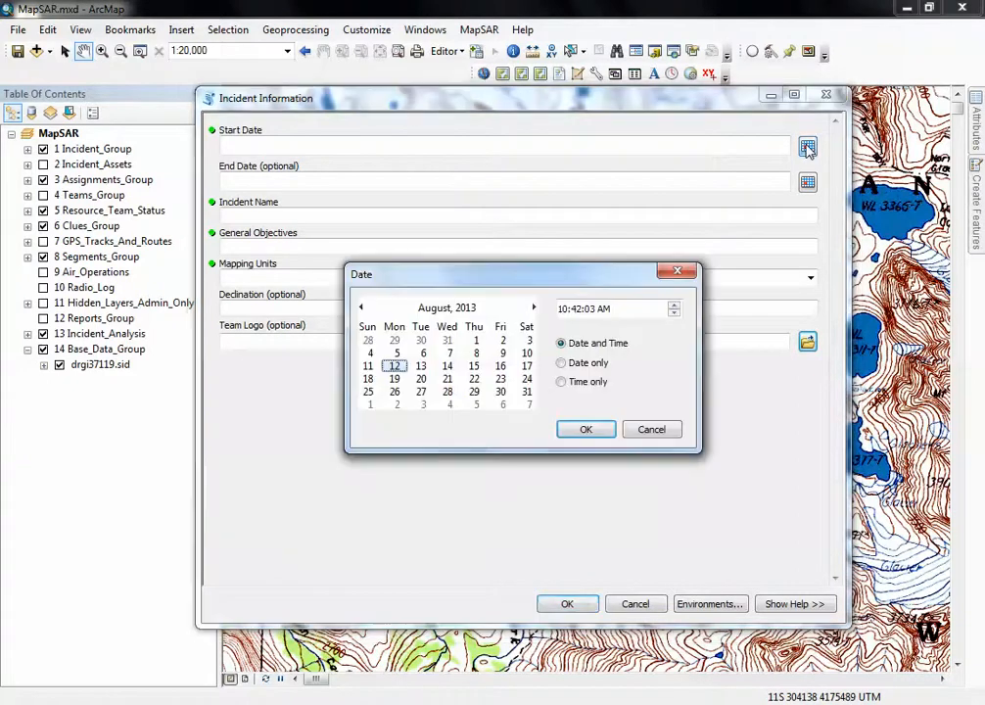
left_click(369, 366)
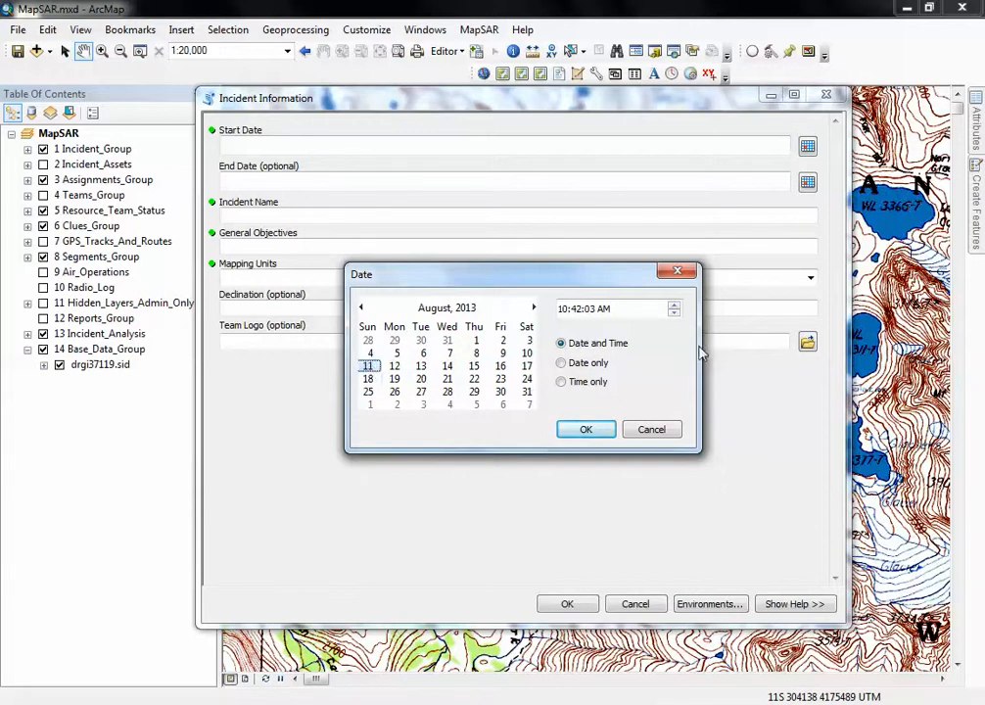
left_click(674, 305)
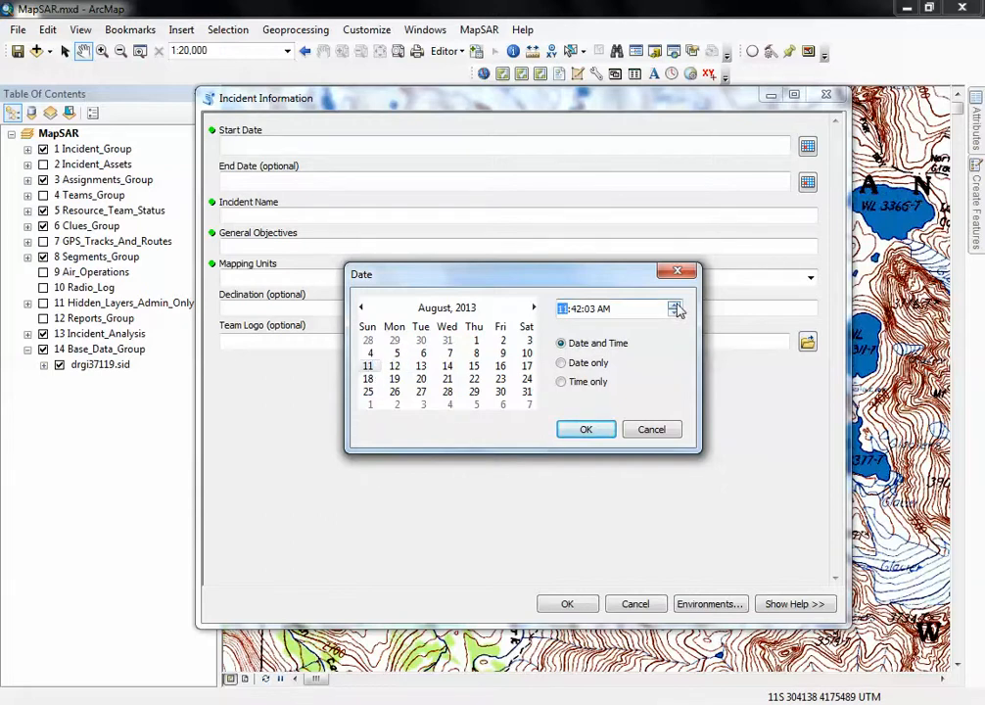
left_click(591, 432)
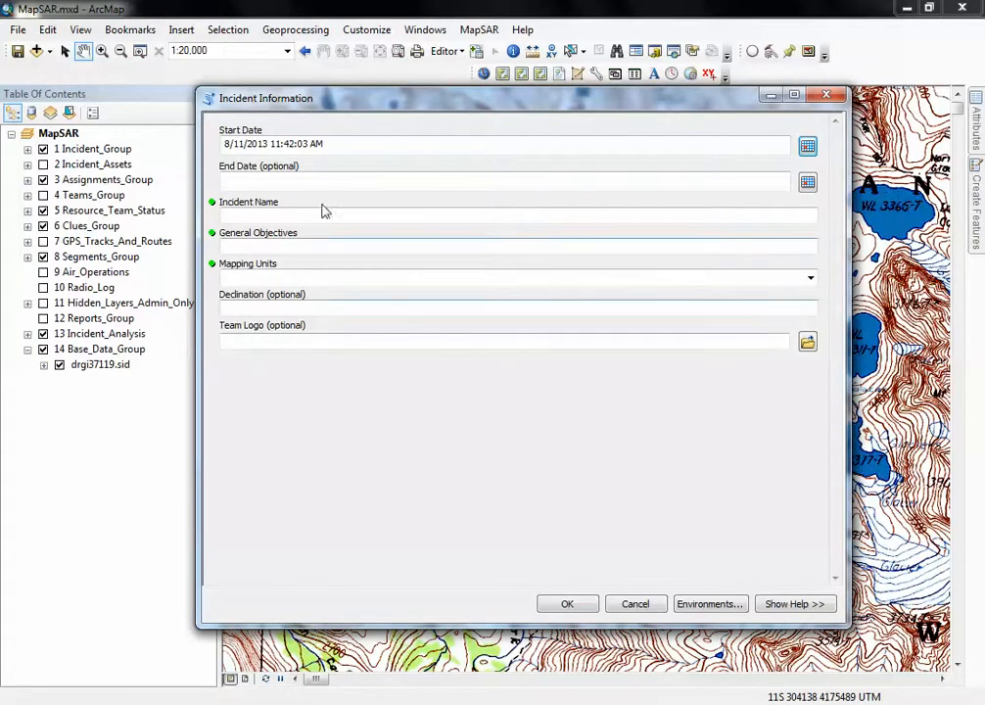
Leave the optional end date empty and name the incident "Search for" followed by the missing person's full name
left_click(321, 185)
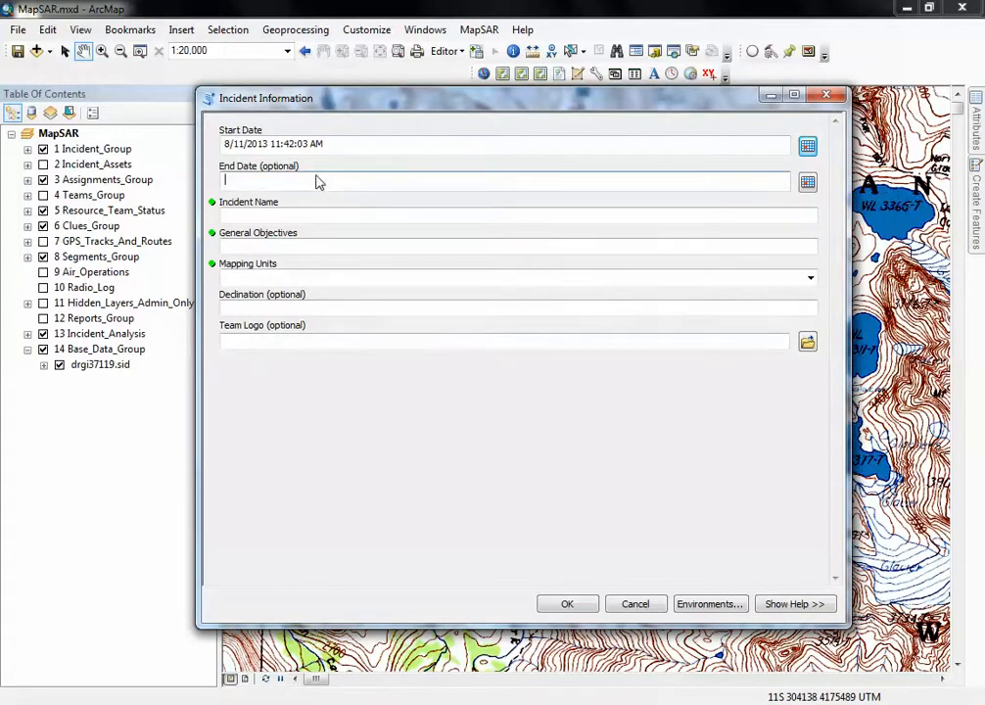
left_click(318, 218)
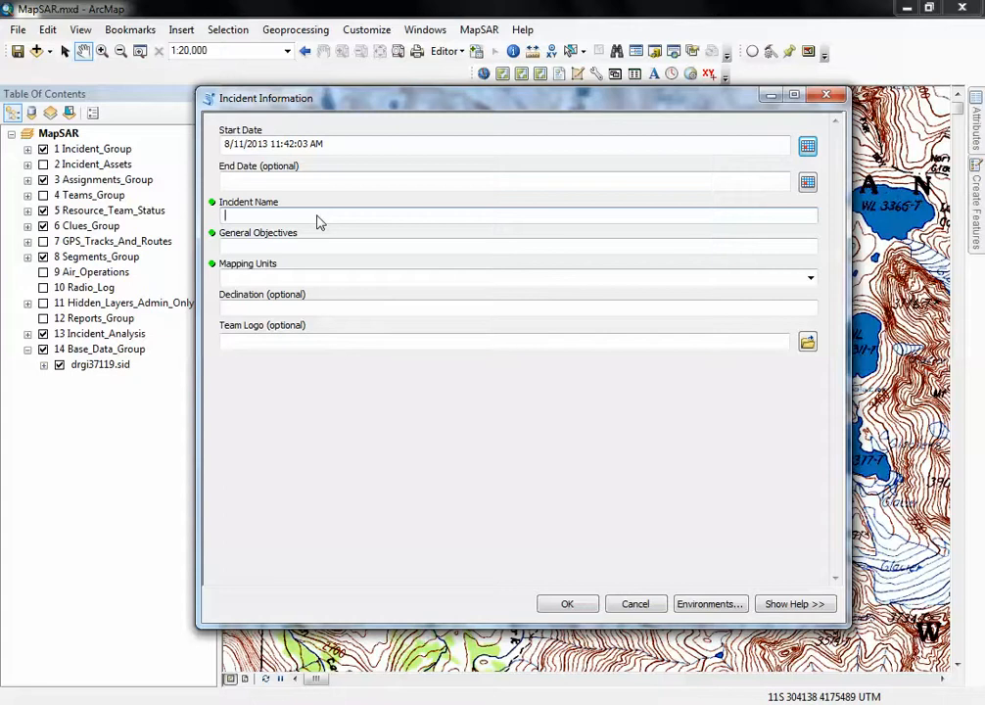
type("Search for Joe Blogs")
Enter the general objectives: find the missing person, by first name, and keep searchers safe
left_click(306, 250)
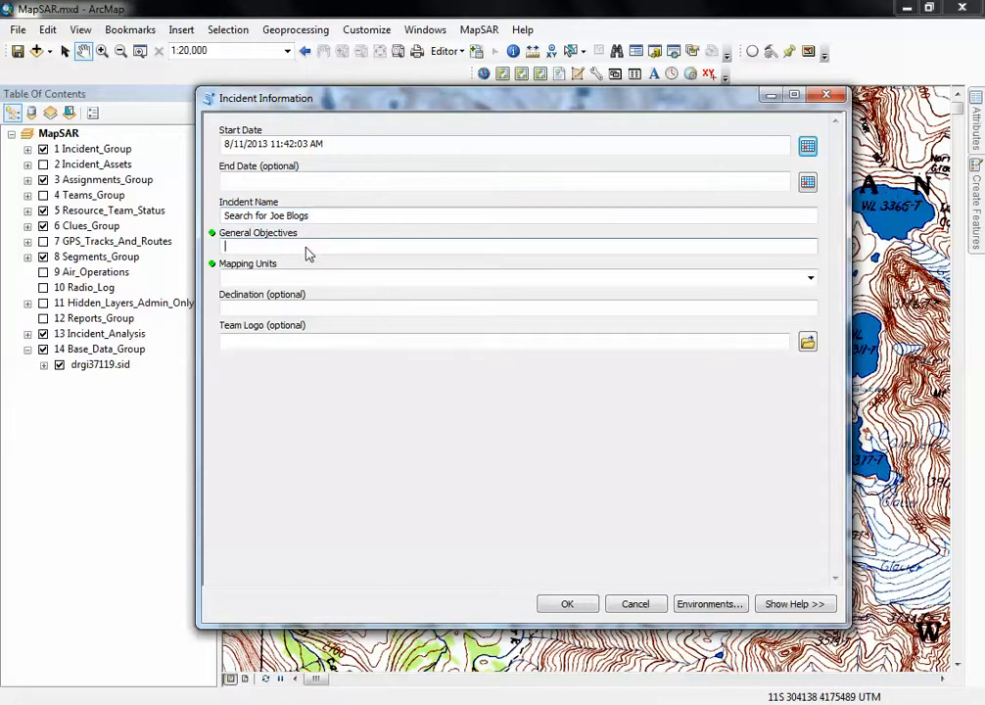
type("Find ")
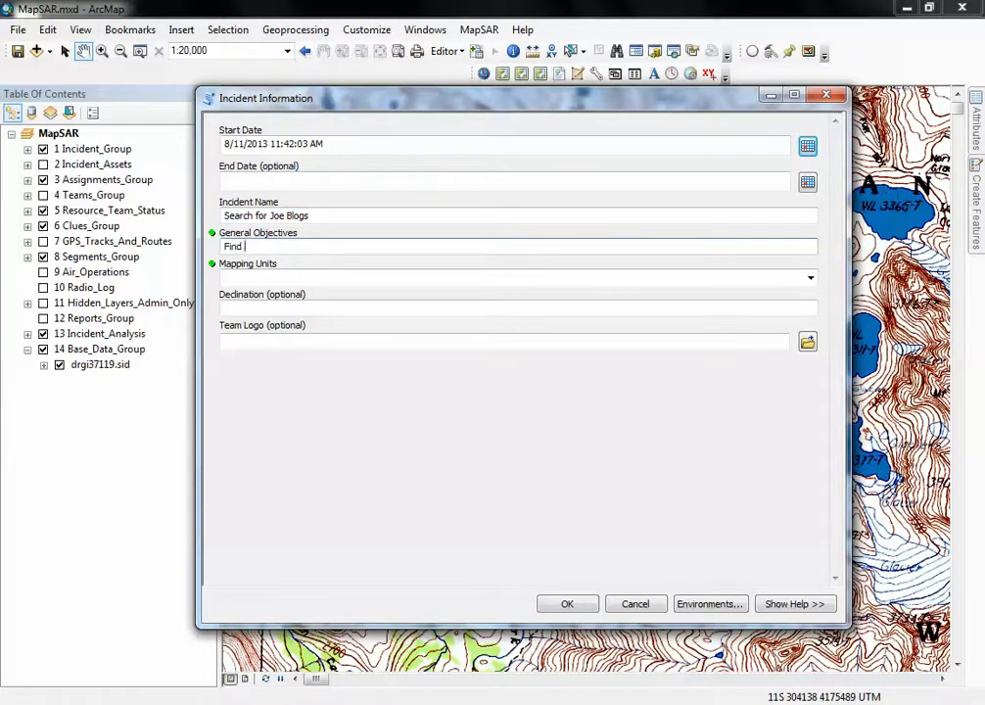
type("Joes and keep searchers safe")
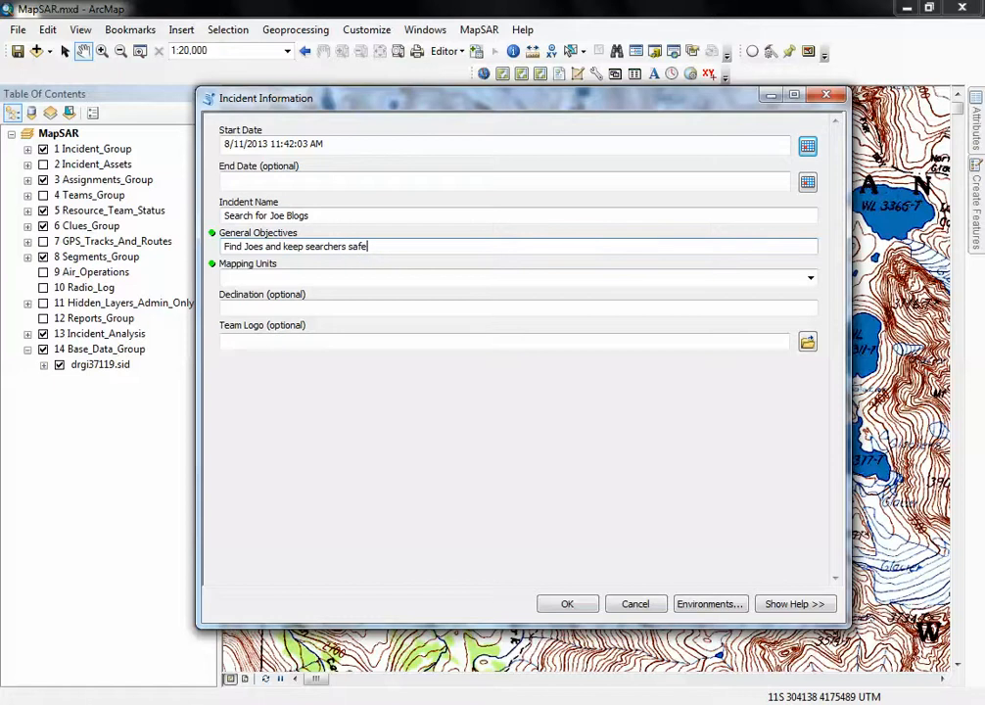
Set the incident's mapping units to Miles and its declination to 15 E
left_click(811, 280)
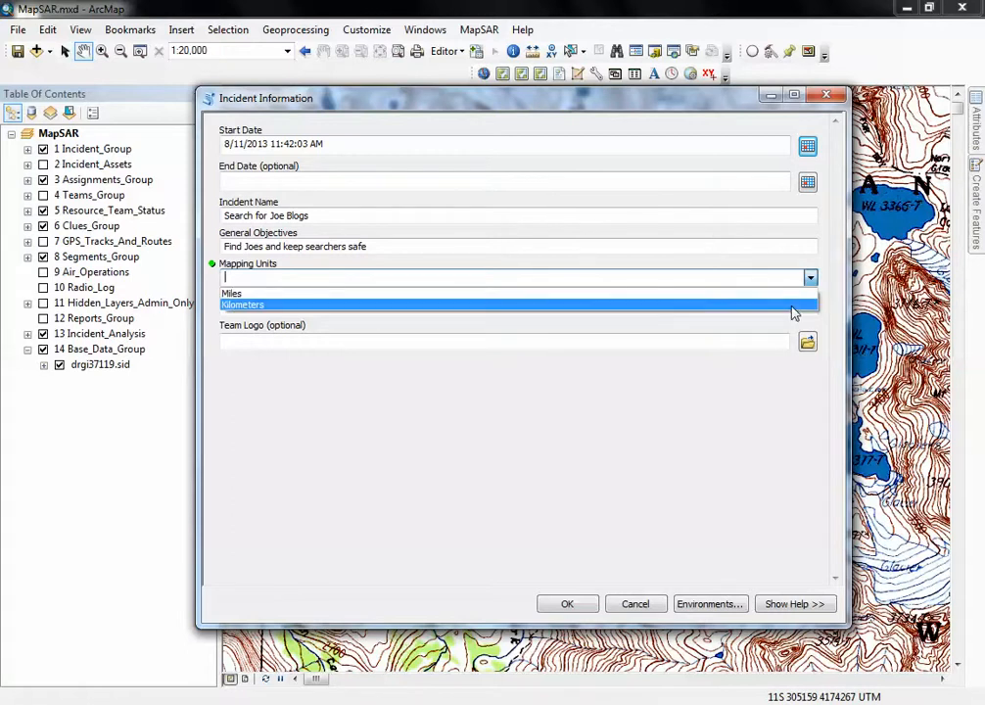
left_click(250, 295)
left_click(274, 311)
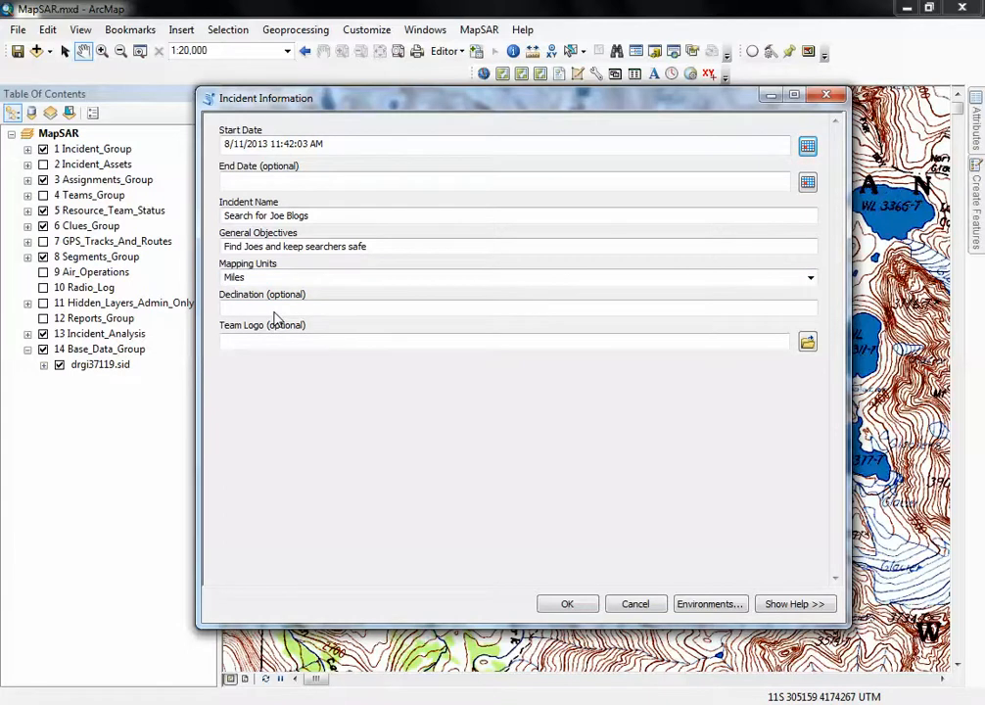
type("15 E")
key("Tab")
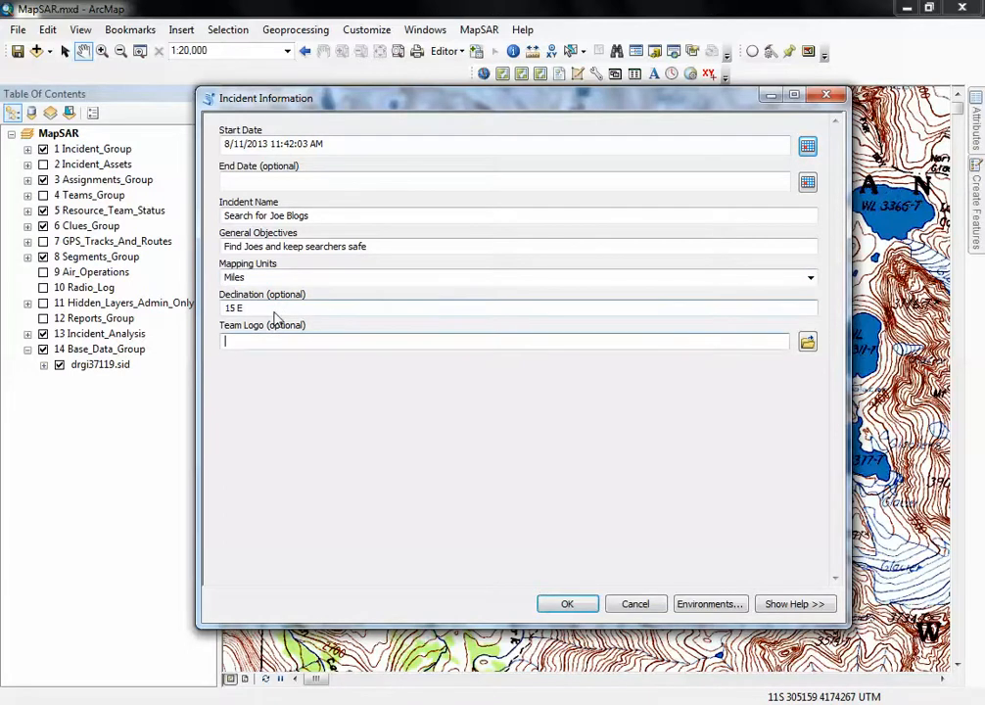
Add SMSR.JPG from MapSAR_Training\Base_Data\logos as the team logo and run the Incident Information tool
left_click(808, 341)
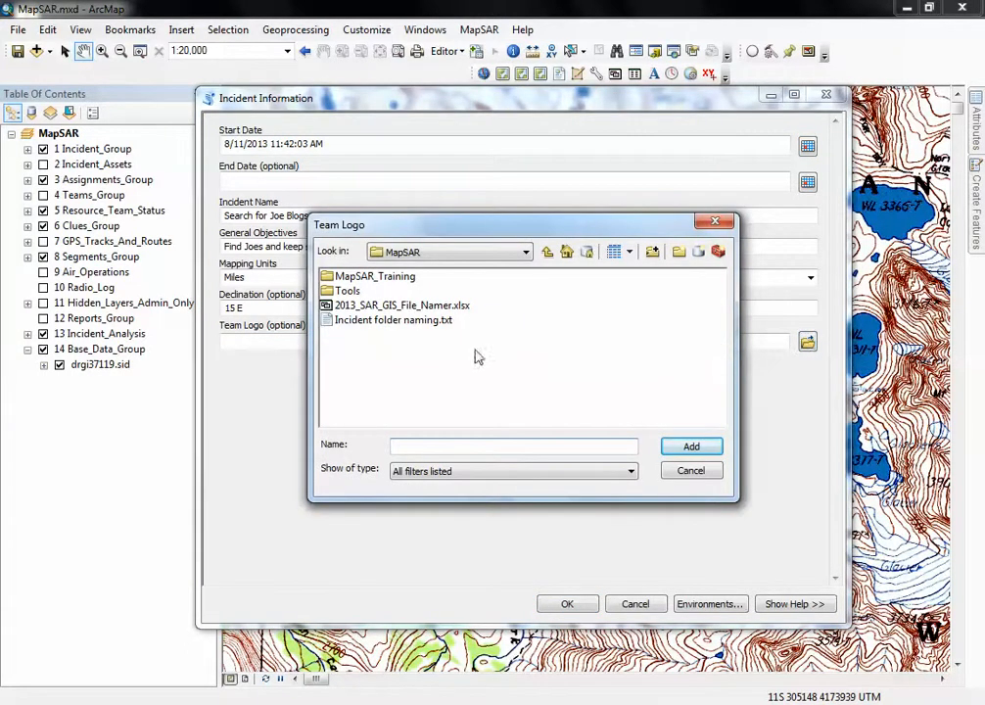
double_click(364, 277)
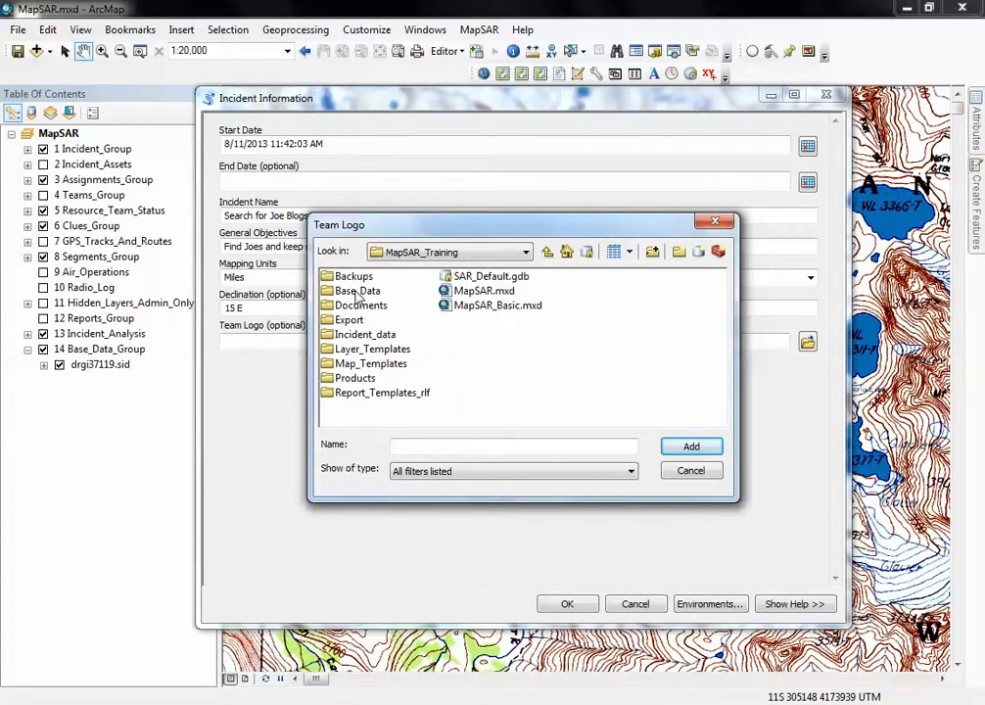
double_click(355, 292)
double_click(348, 291)
left_click(355, 276)
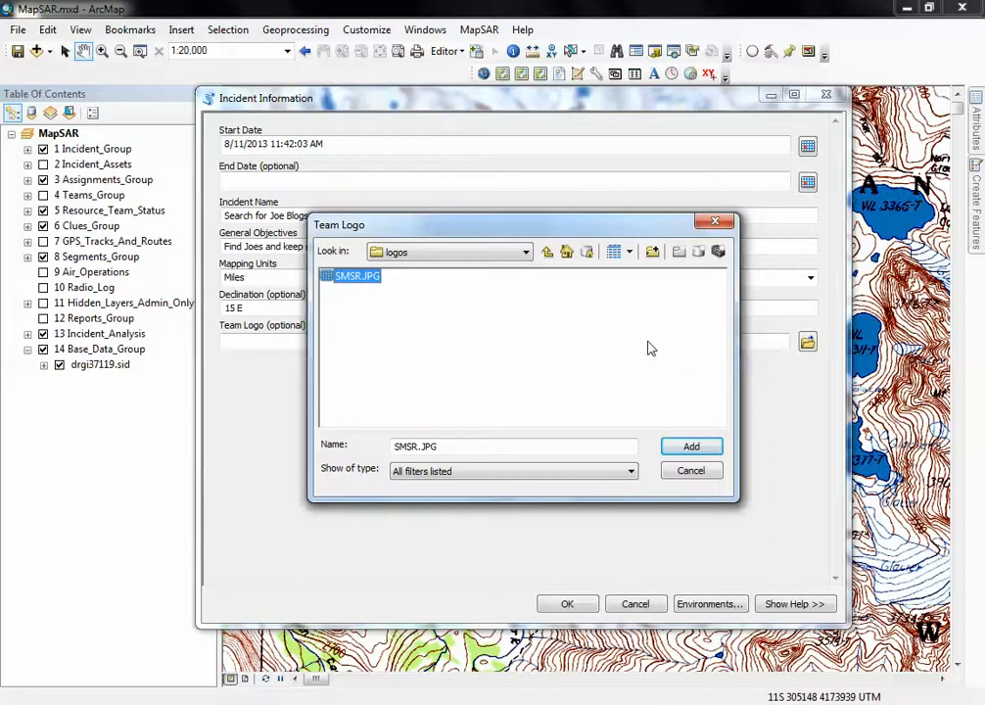
left_click(691, 446)
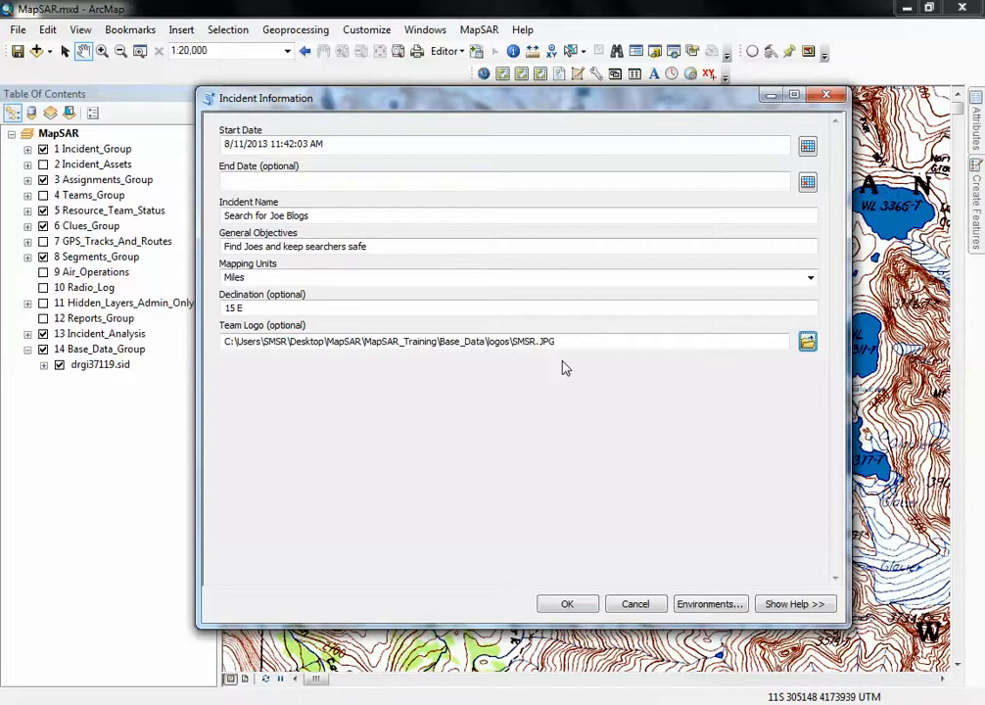
left_click(565, 604)
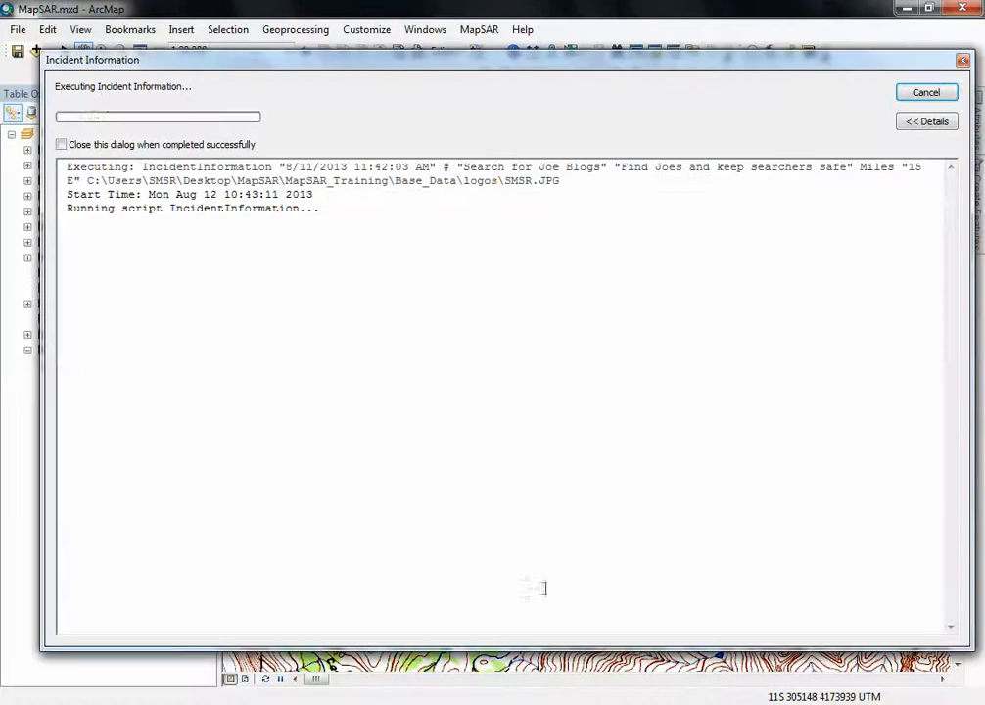